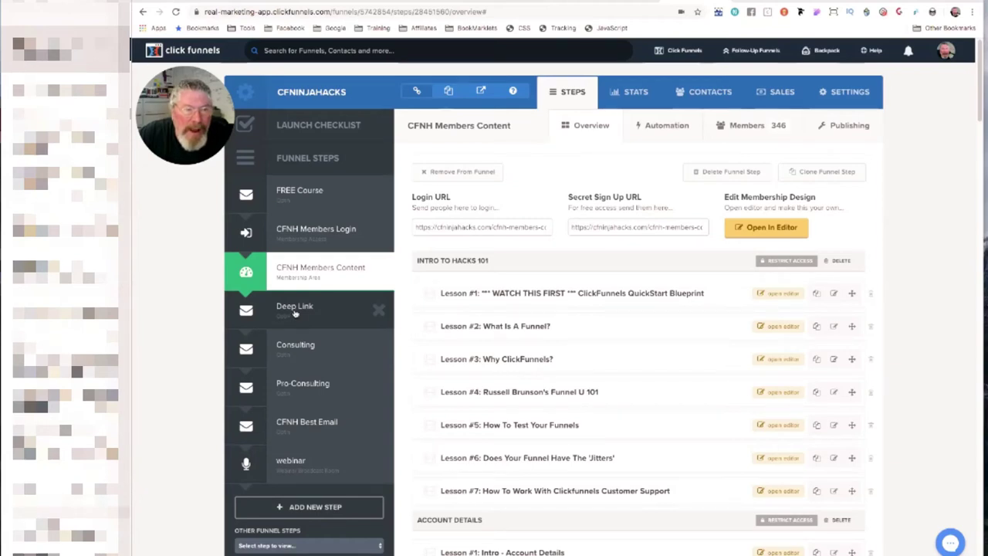
# Open the Deep Link step from the CFNINJAHACKS funnel's Steps sidebar
pyautogui.click(294, 313)
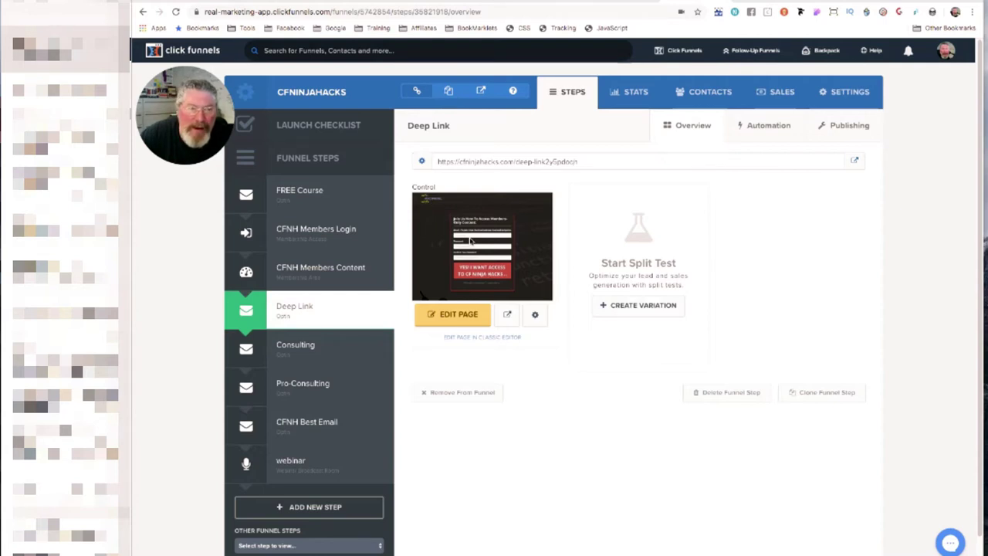
pyautogui.click(508, 316)
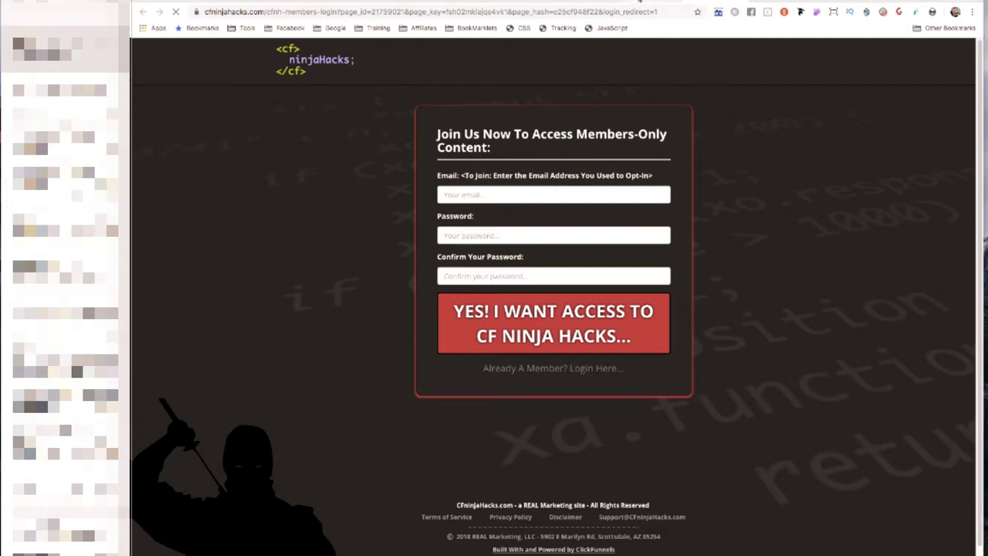
pyautogui.click(639, 2)
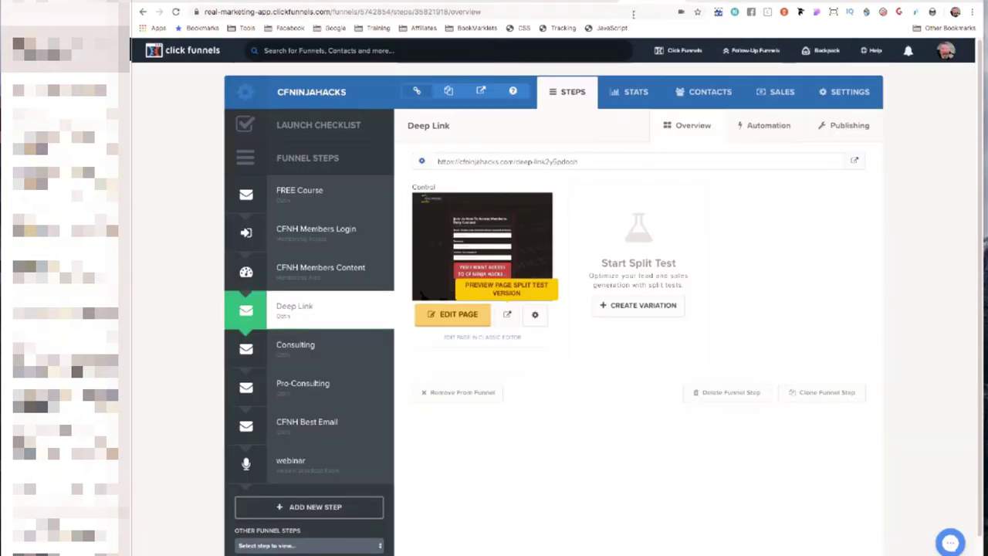
# Repoint the Deep Link page's 'follow this link.' link to the new cfninjahacks URL and open Tracking
pyautogui.click(447, 316)
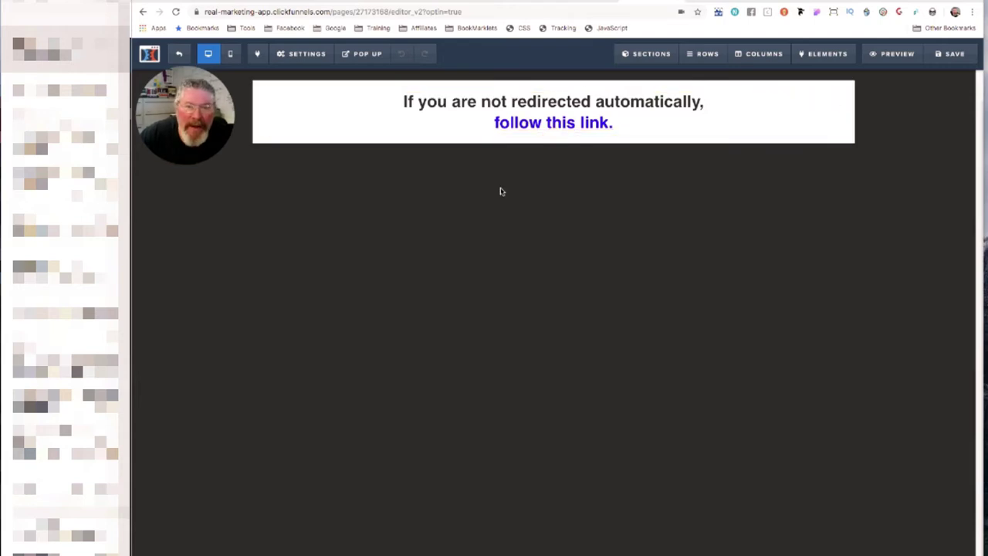
pyautogui.click(524, 128)
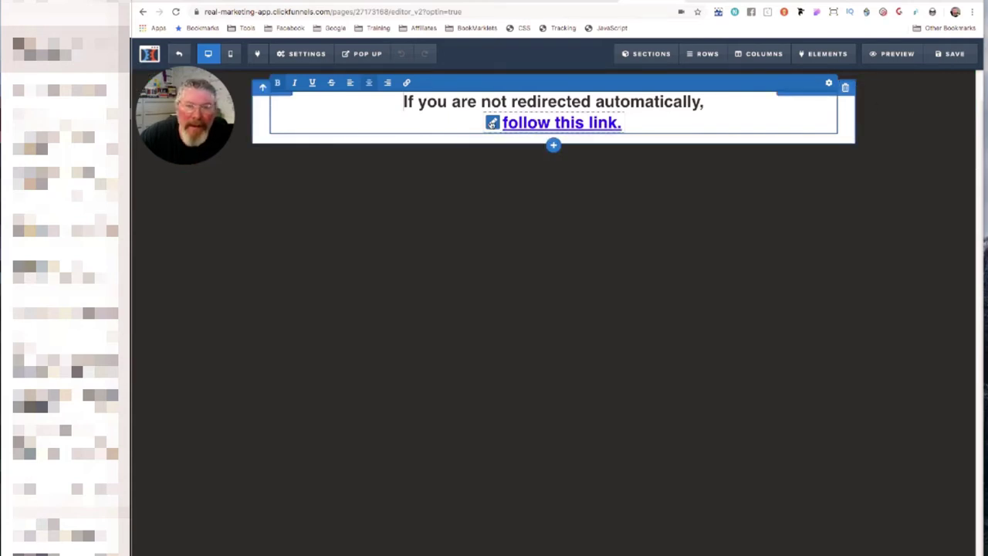
pyautogui.click(493, 123)
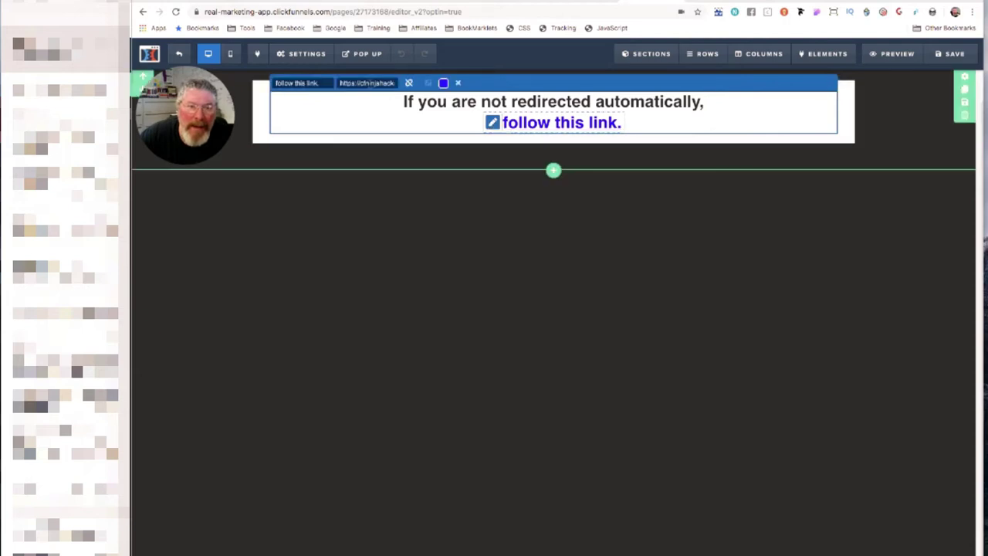
pyautogui.tripleClick(370, 83)
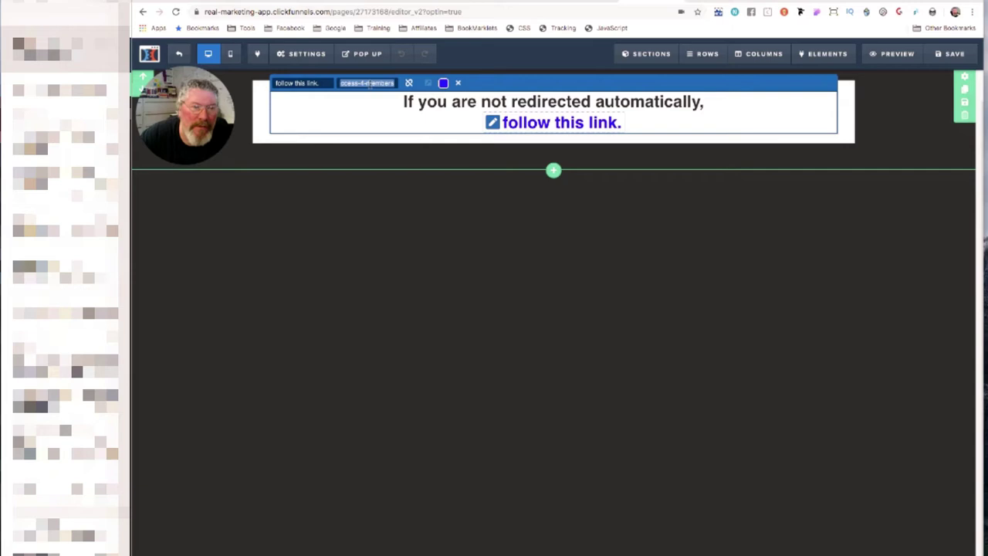
pyautogui.hotkey('ctrl', 'v')
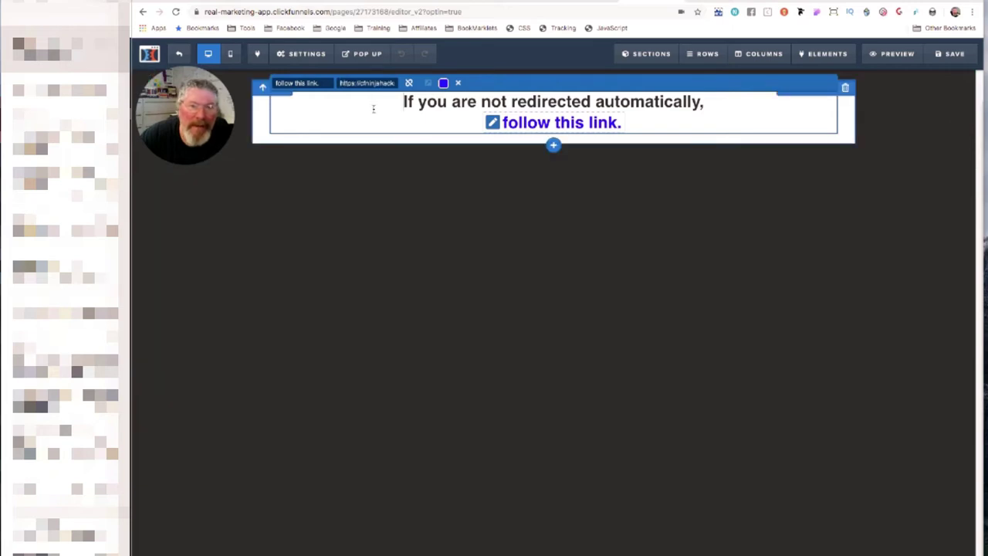
pyautogui.click(400, 190)
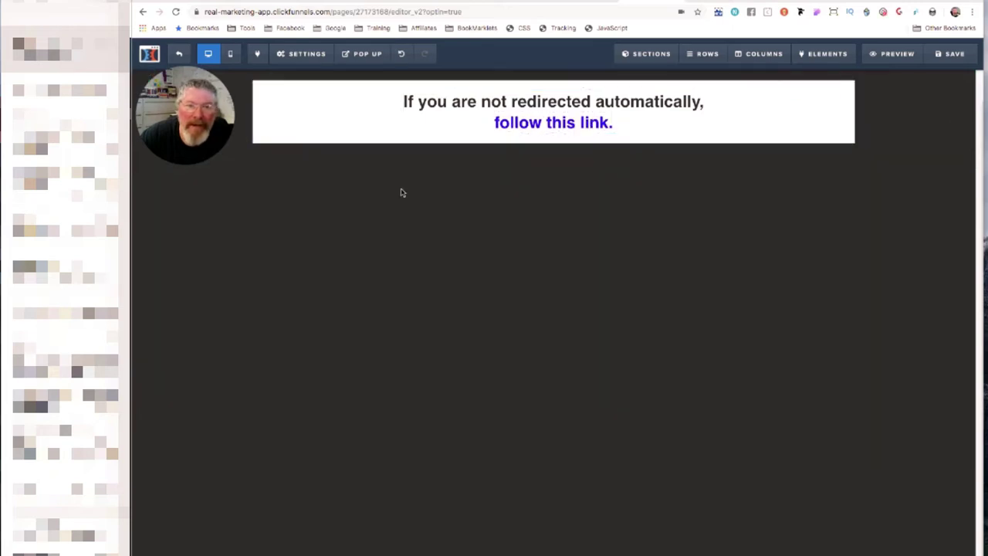
pyautogui.click(562, 29)
# Show the Header Code, widen its window, and highlight the noscript block and redirect URL
pyautogui.click(436, 137)
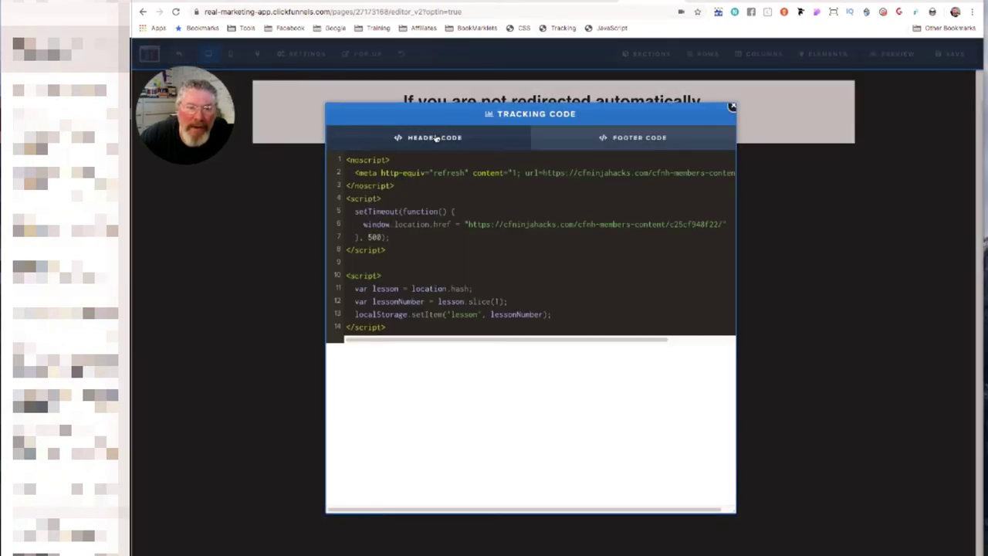
pyautogui.click(735, 516)
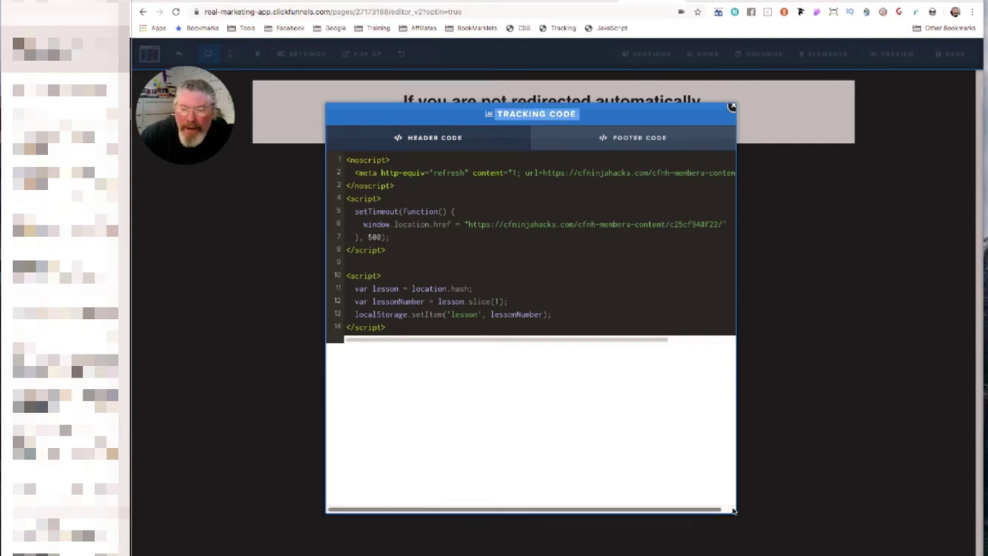
pyautogui.moveTo(735, 514); pyautogui.dragTo(814, 512)
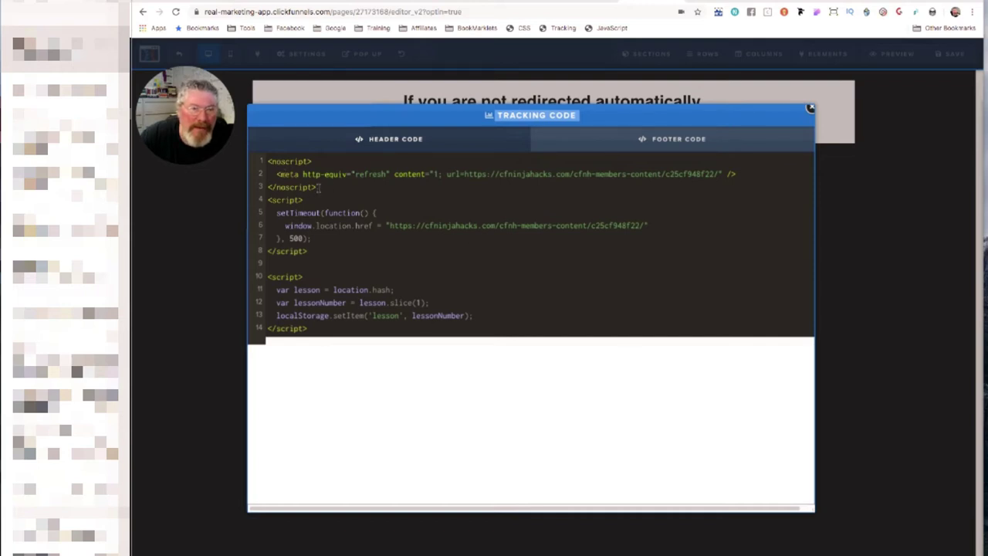
pyautogui.moveTo(317, 188); pyautogui.dragTo(268, 160)
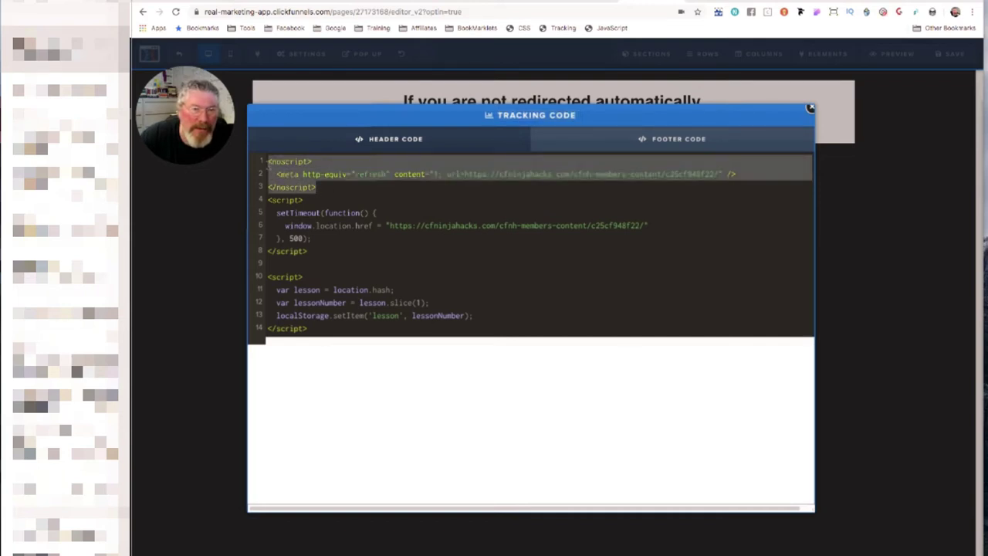
pyautogui.click(422, 174)
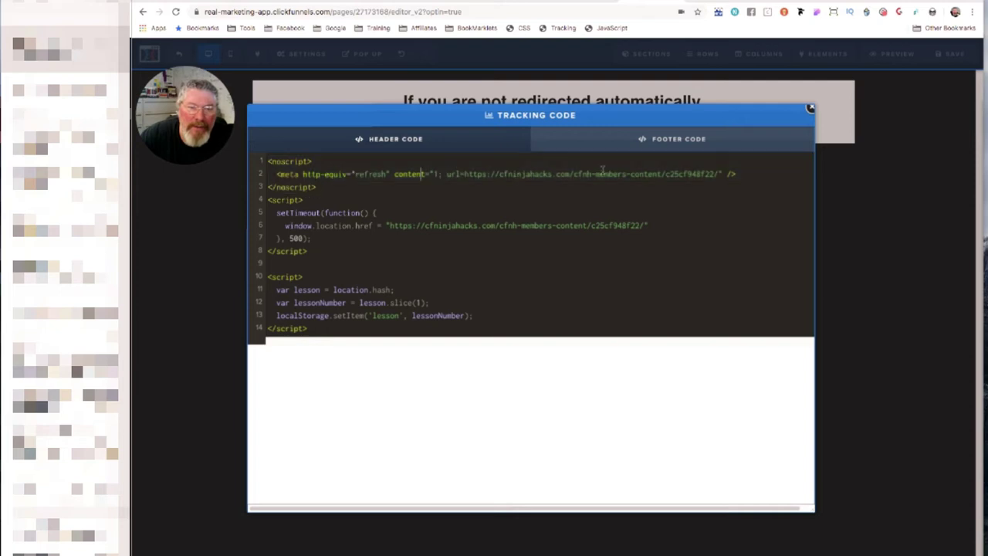
pyautogui.doubleClick(666, 174)
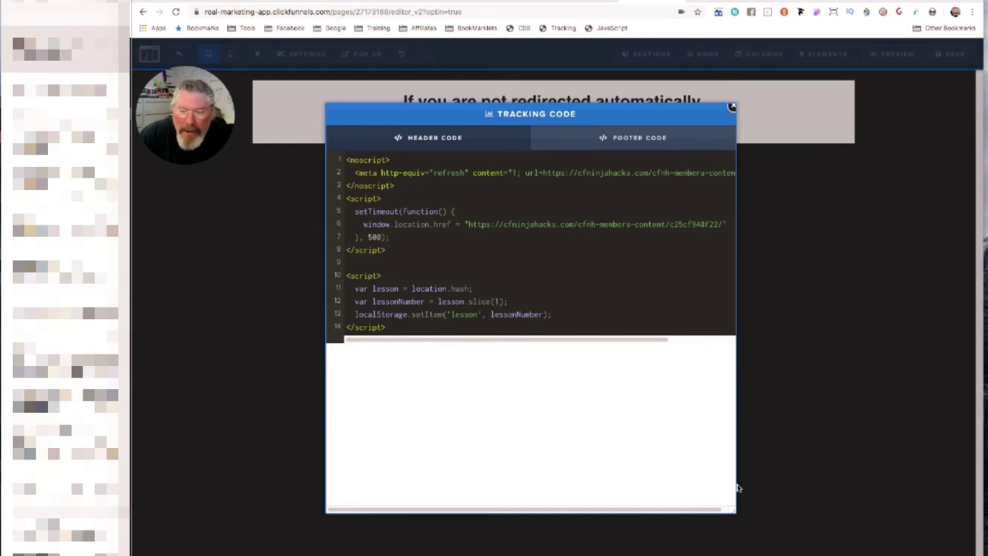
pyautogui.moveTo(735, 513); pyautogui.dragTo(845, 503)
# Highlight the noscript refresh and setTimeout redirect blocks, then close the tracking code window
pyautogui.moveTo(288, 193); pyautogui.dragTo(240, 167)
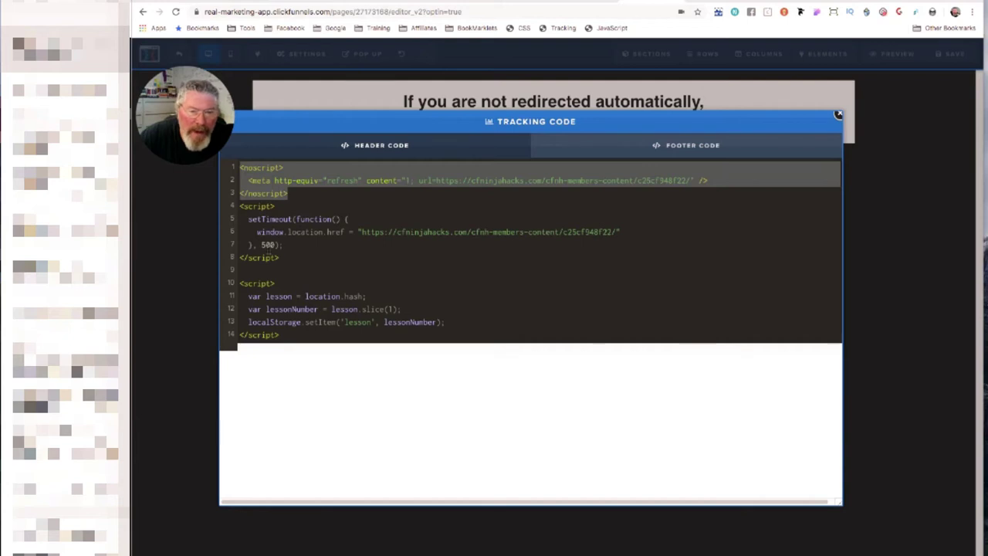
pyautogui.moveTo(281, 257); pyautogui.dragTo(240, 207)
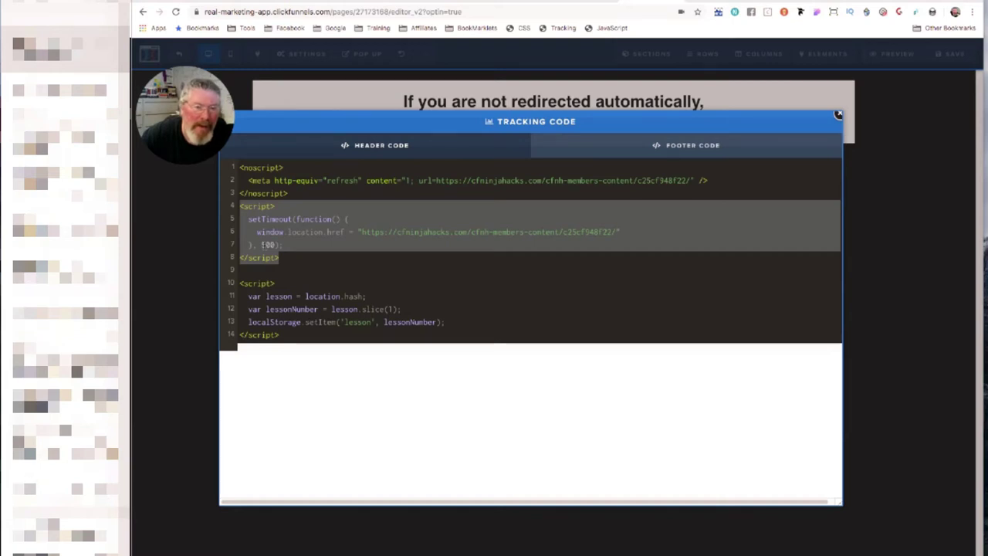
pyautogui.click(324, 262)
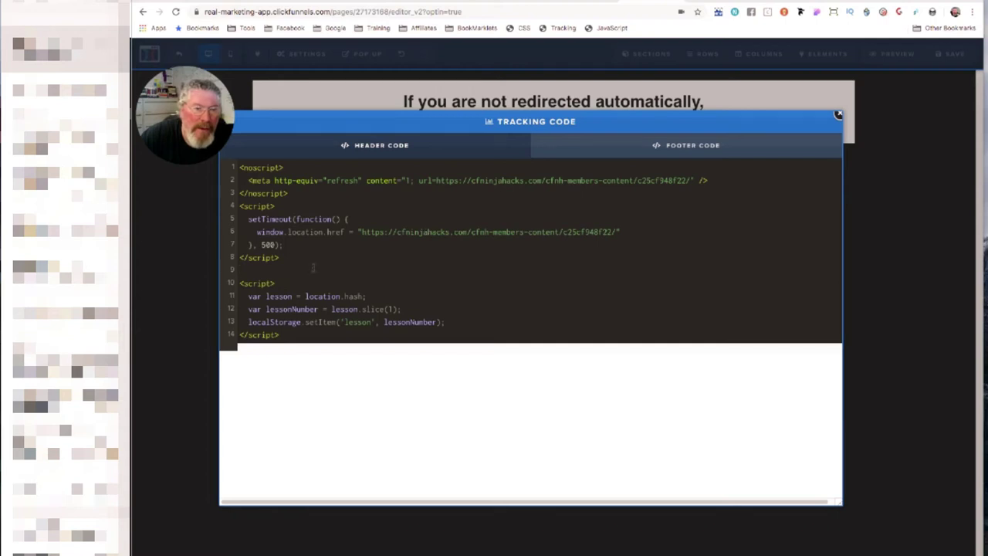
pyautogui.click(893, 275)
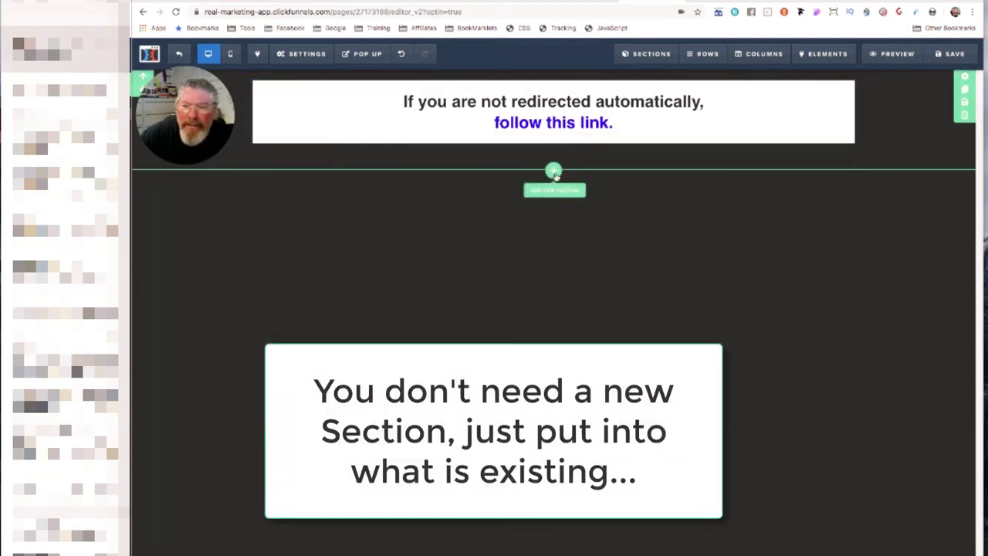
# Add a full-width section with a single-column row beneath the redirect message and browse the elements
pyautogui.click(554, 201)
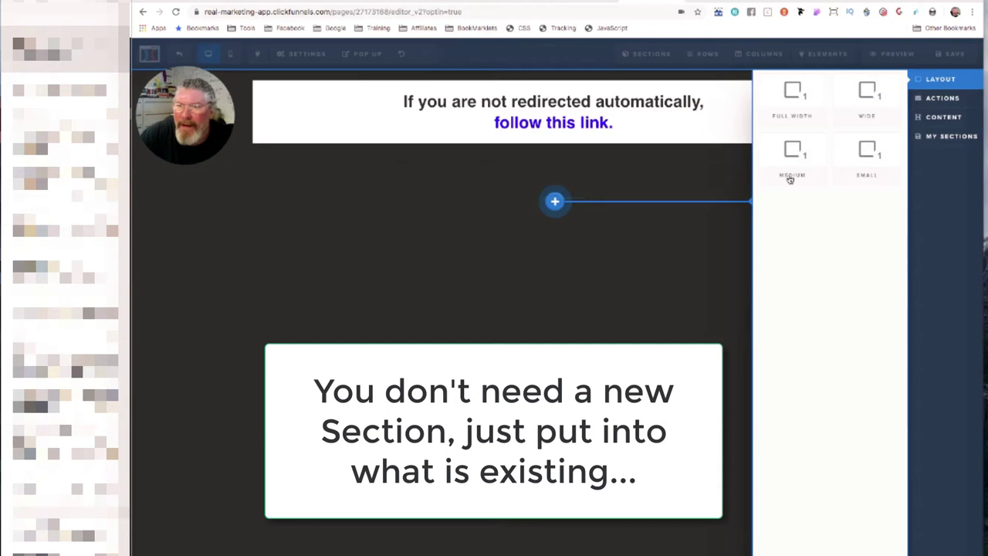
pyautogui.click(789, 113)
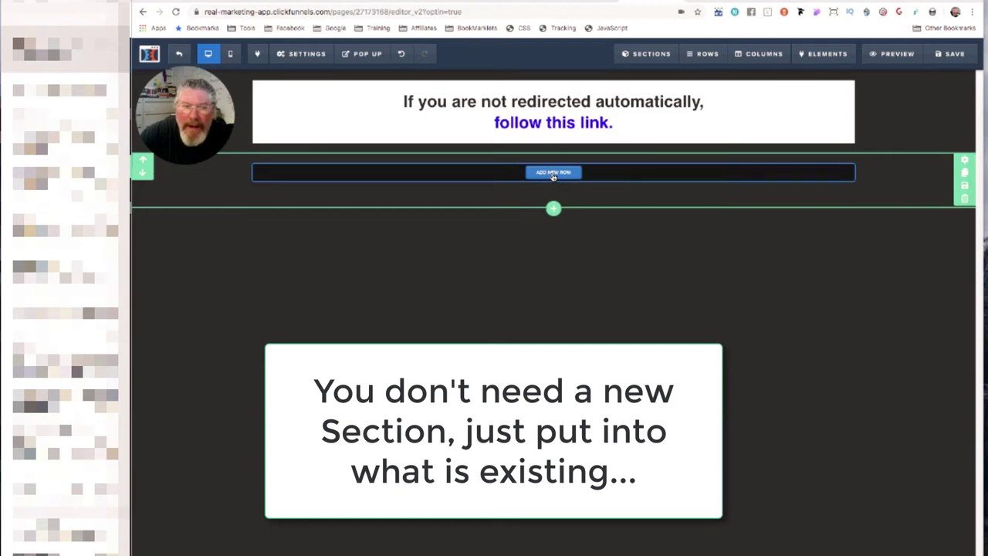
pyautogui.click(553, 173)
pyautogui.moveTo(792, 104); pyautogui.dragTo(568, 167)
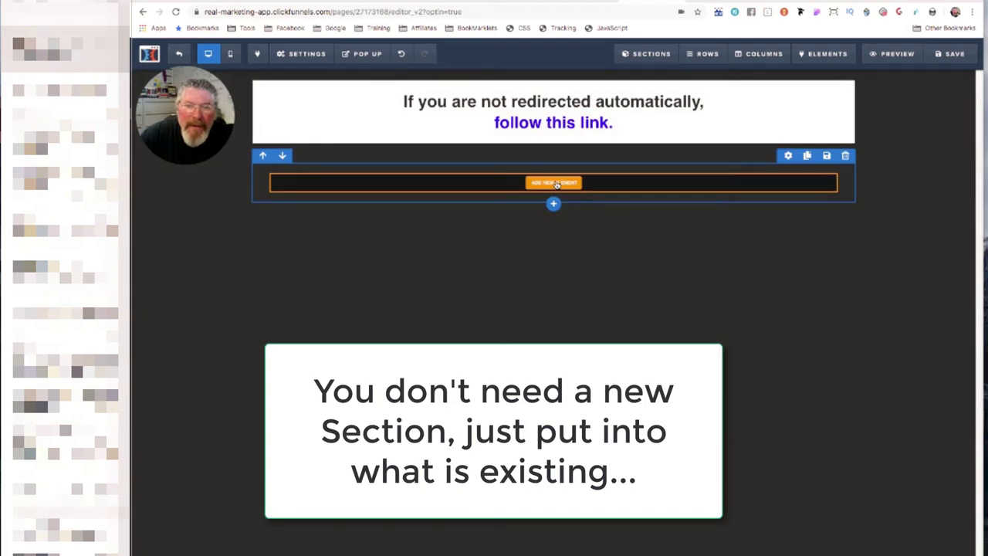
pyautogui.click(554, 183)
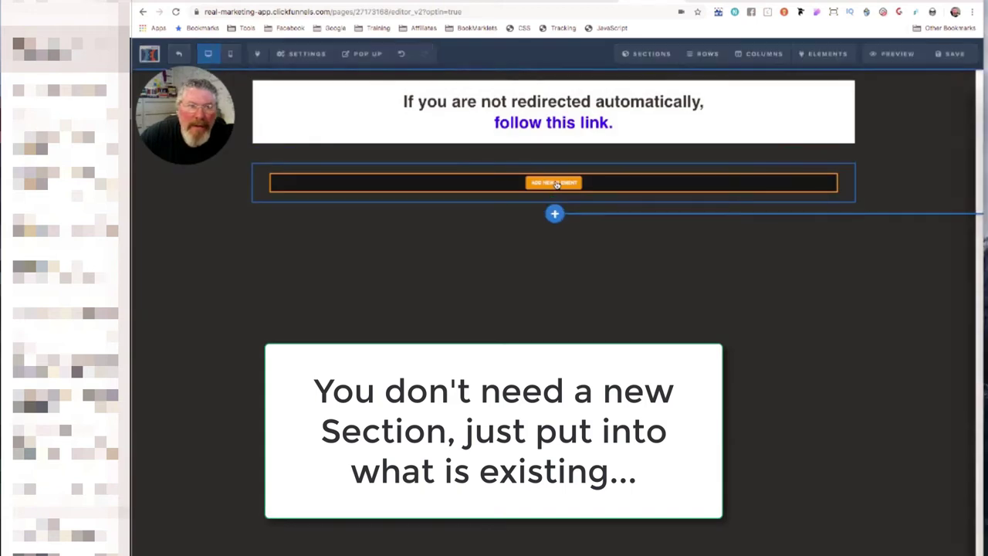
pyautogui.scroll(-10, 882, 443)
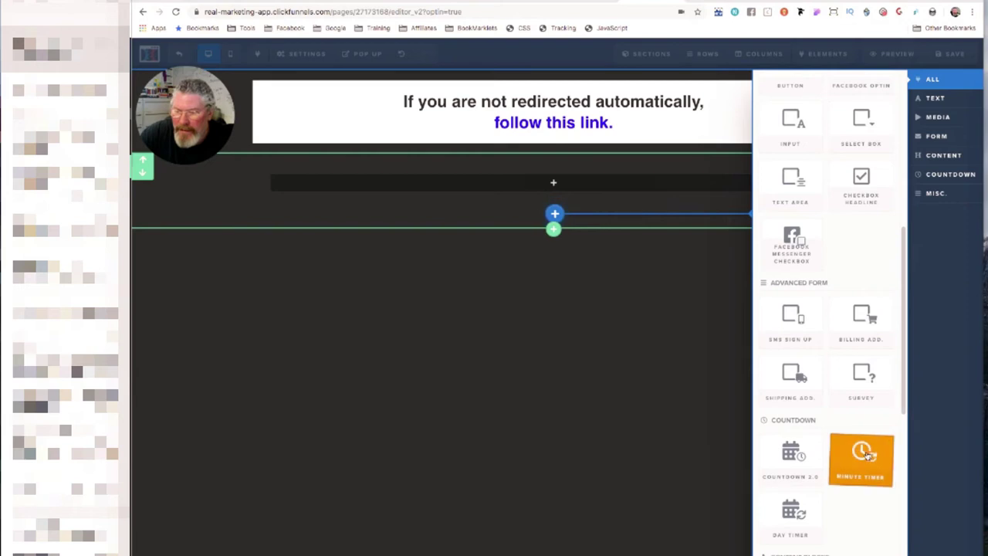
pyautogui.click(610, 346)
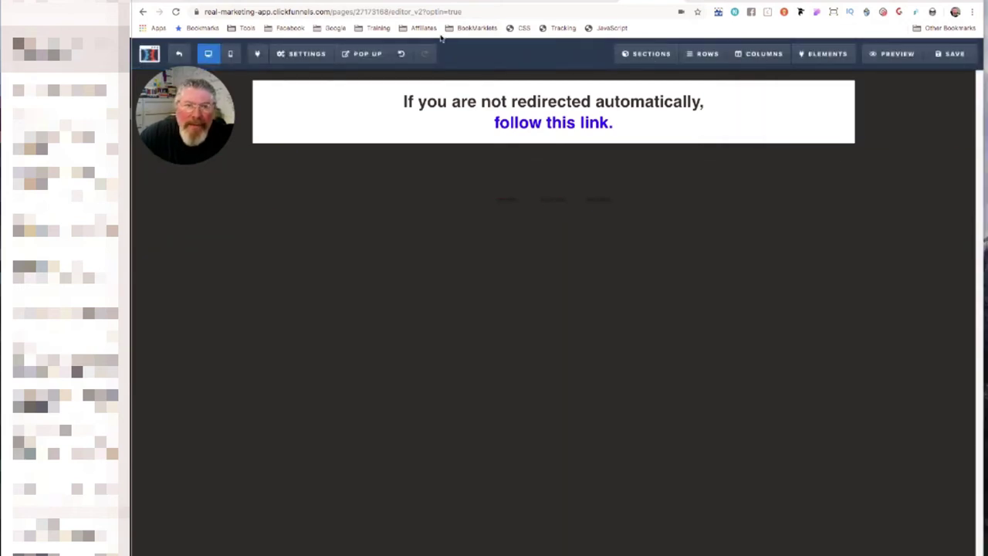
# Copy the members-content redirect URL from line 6 of the Header Code script
pyautogui.click(556, 27)
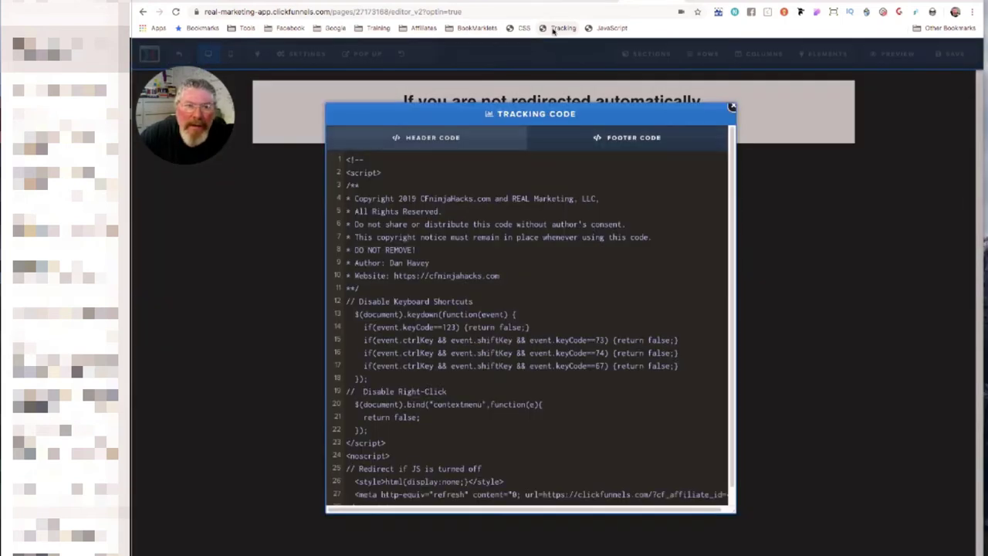
pyautogui.click(454, 145)
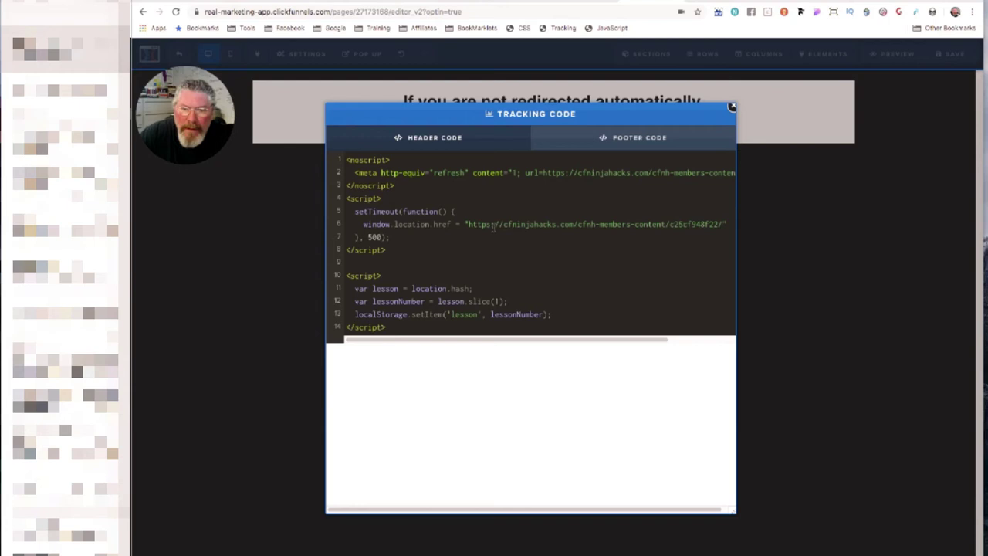
pyautogui.moveTo(468, 224); pyautogui.dragTo(724, 224)
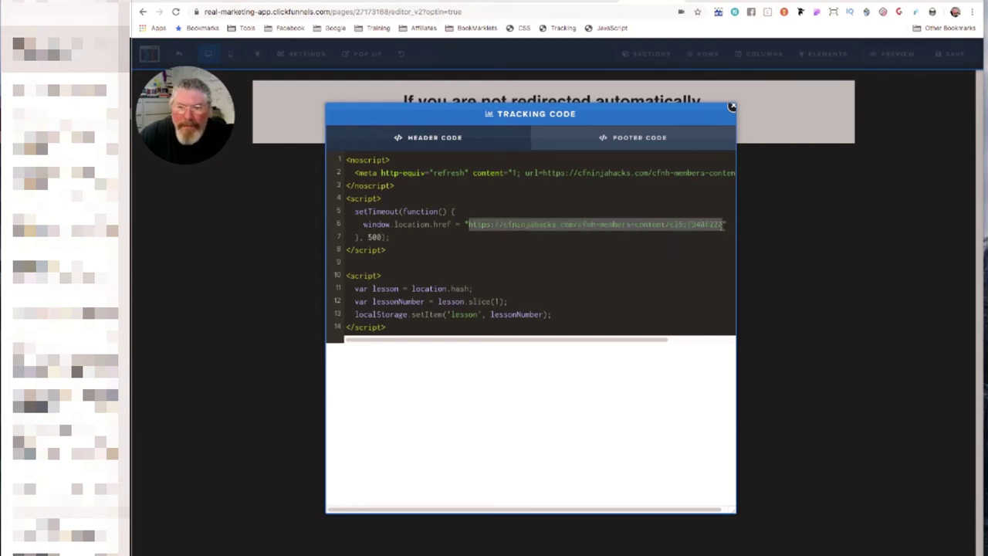
pyautogui.click(875, 348)
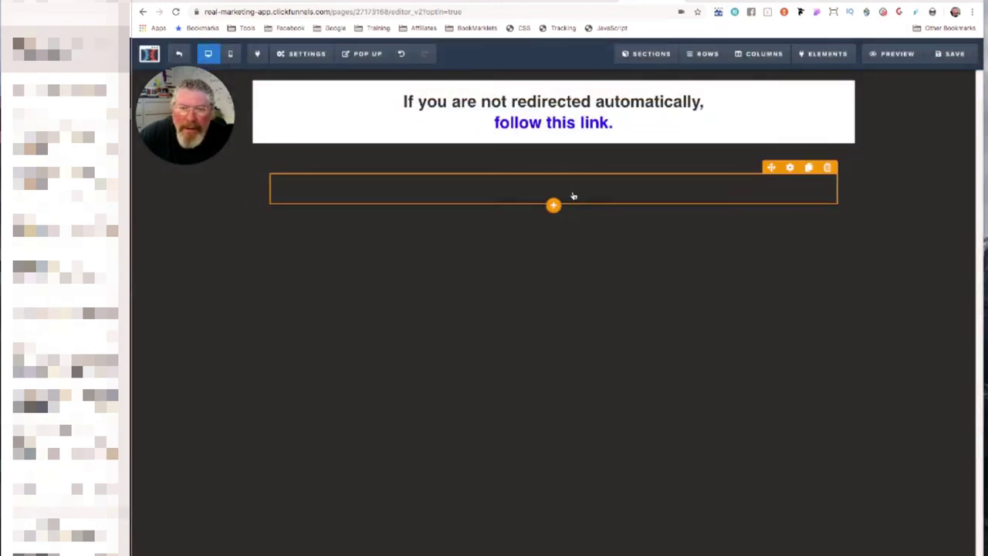
# Set the countdown to 0 minutes and 1 second, expiring with Redirect To URL to the members-content URL
pyautogui.click(574, 196)
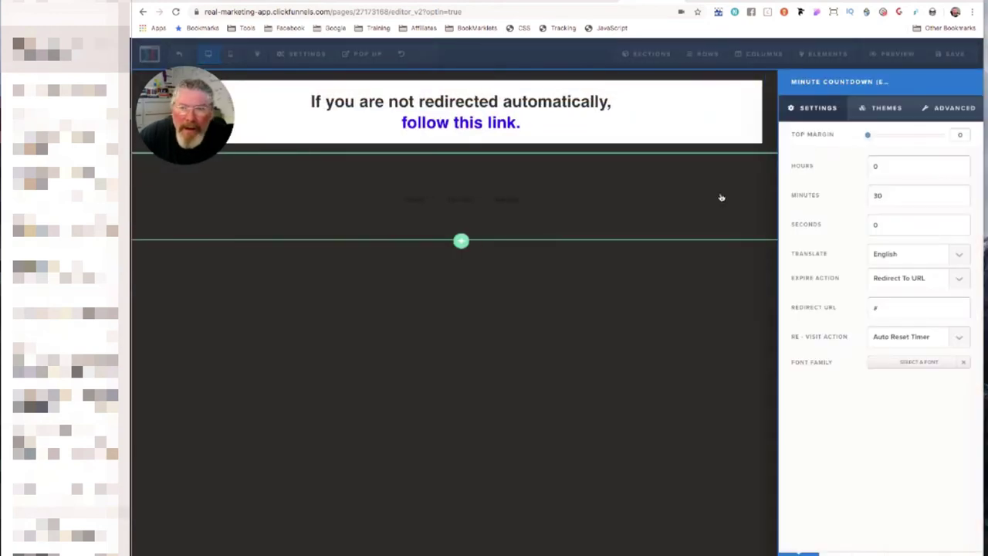
pyautogui.moveTo(891, 195); pyautogui.dragTo(869, 195)
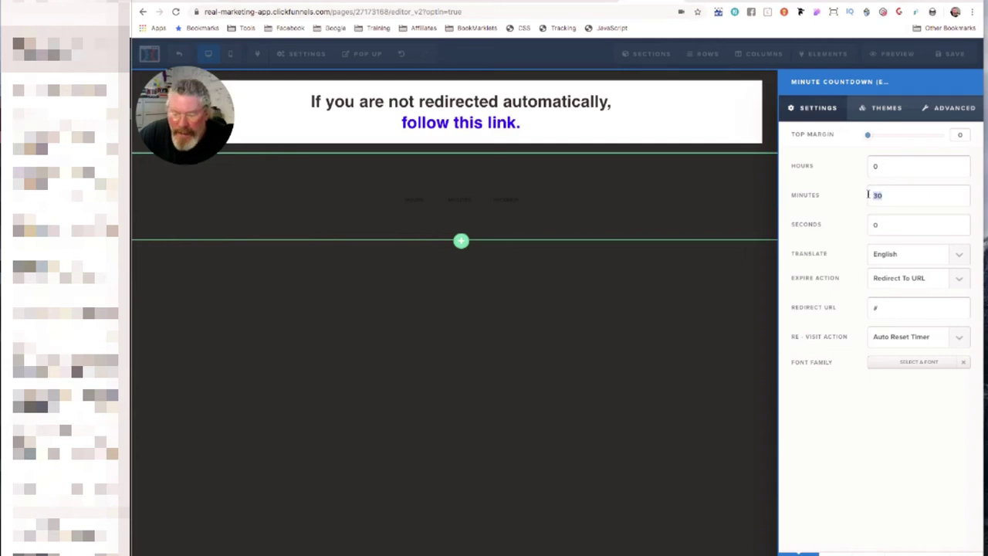
pyautogui.press('BackSpace')
pyautogui.click(873, 225)
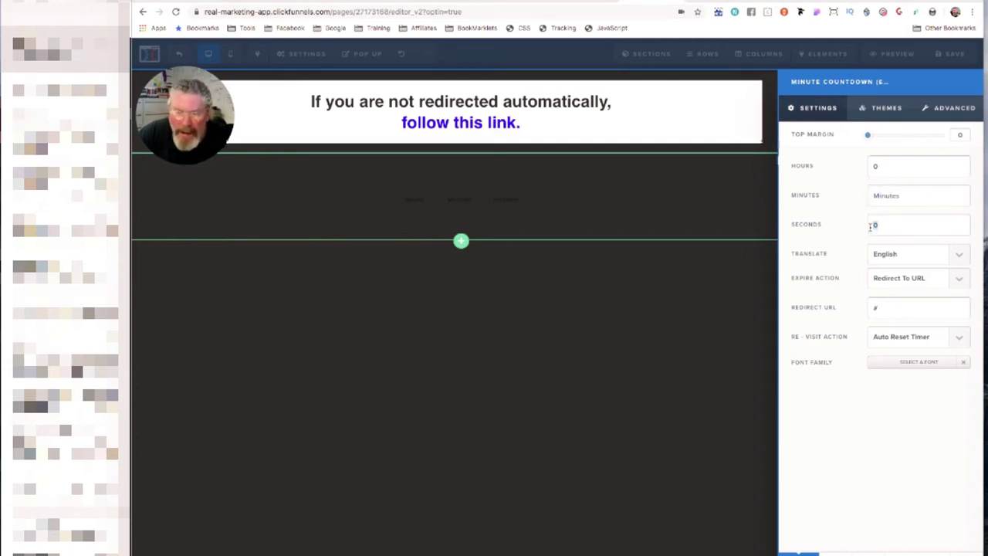
pyautogui.write('1')
pyautogui.click(896, 278)
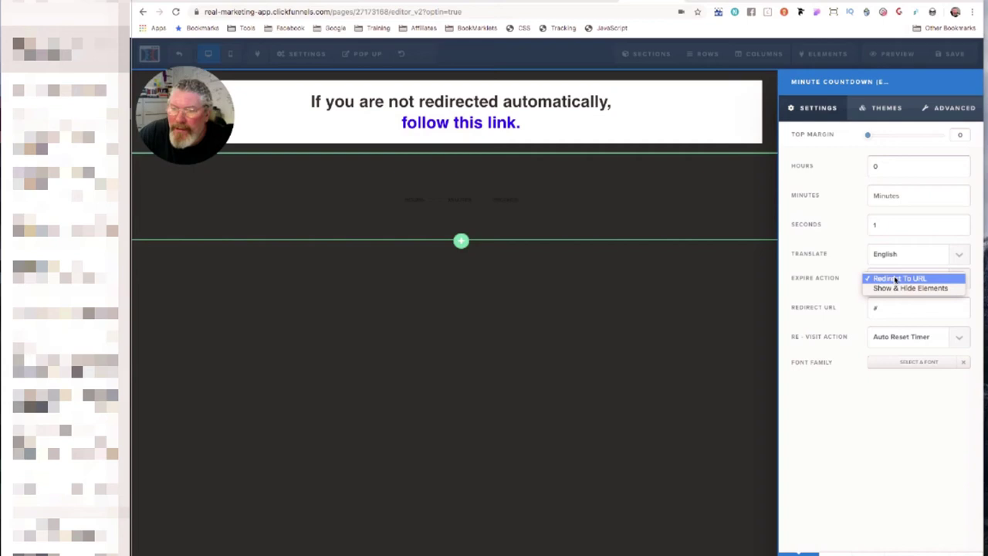
pyautogui.click(896, 279)
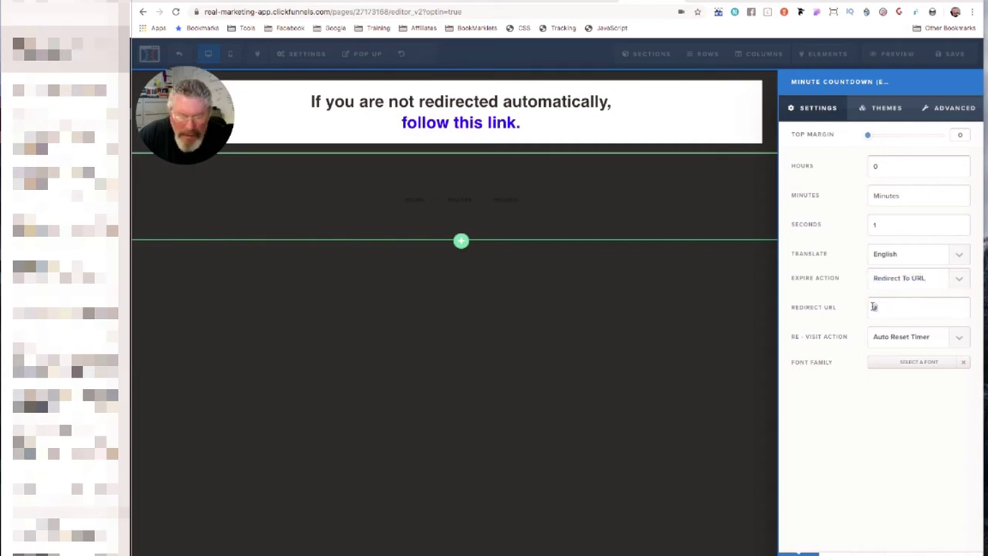
pyautogui.click(874, 306)
pyautogui.press('super+v')
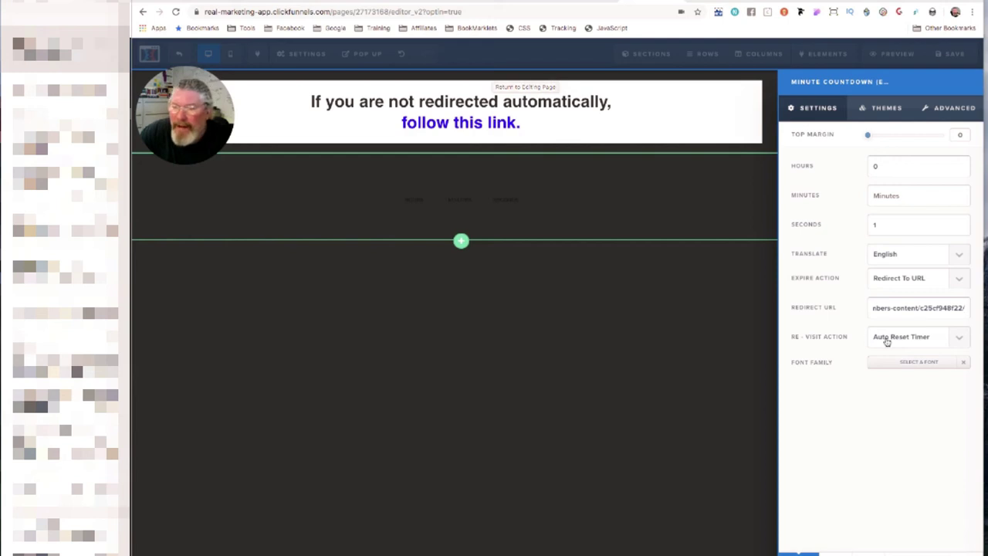
pyautogui.click(490, 370)
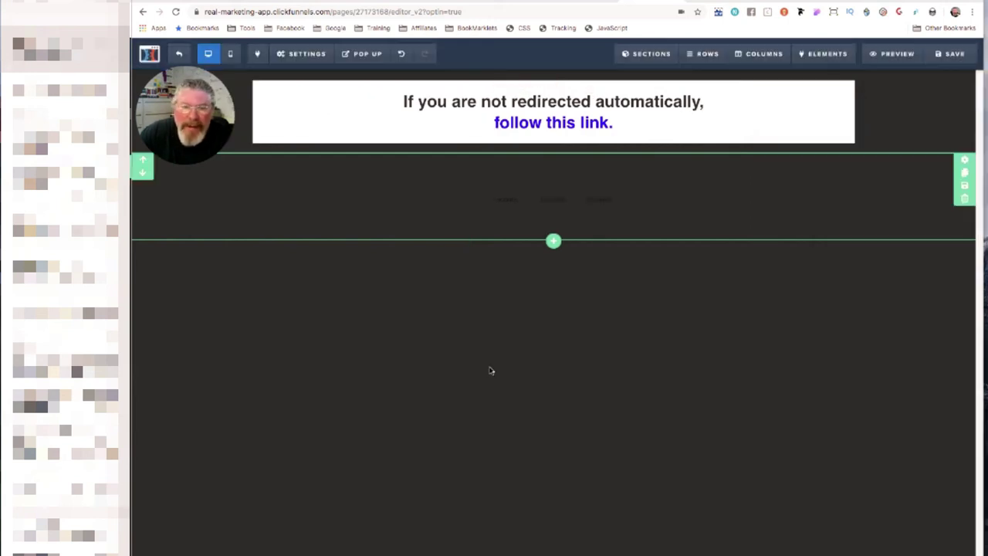
# Set the section's Advanced animation to On Page Load, Scale In, with a 5000 ms delay
pyautogui.click(609, 194)
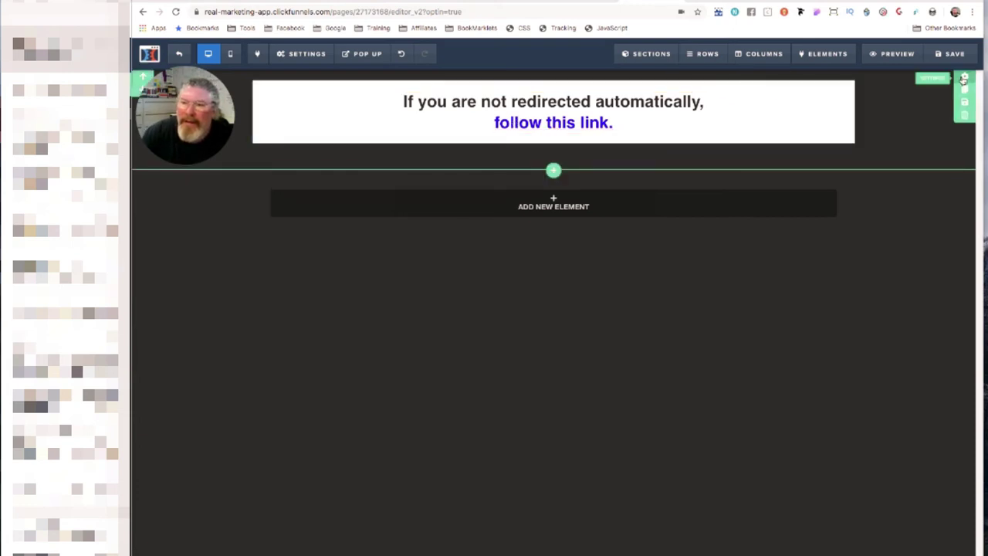
pyautogui.click(964, 79)
pyautogui.click(945, 108)
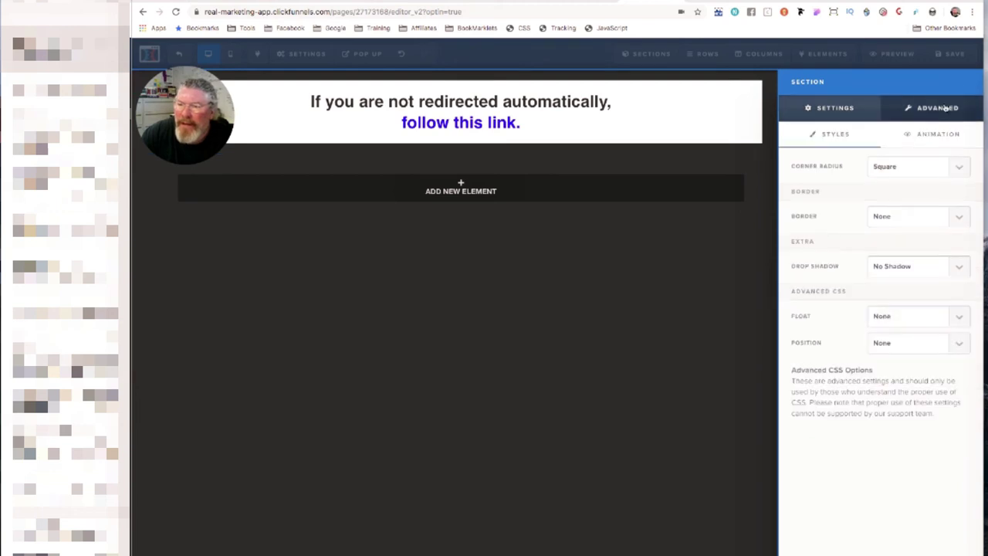
pyautogui.click(943, 139)
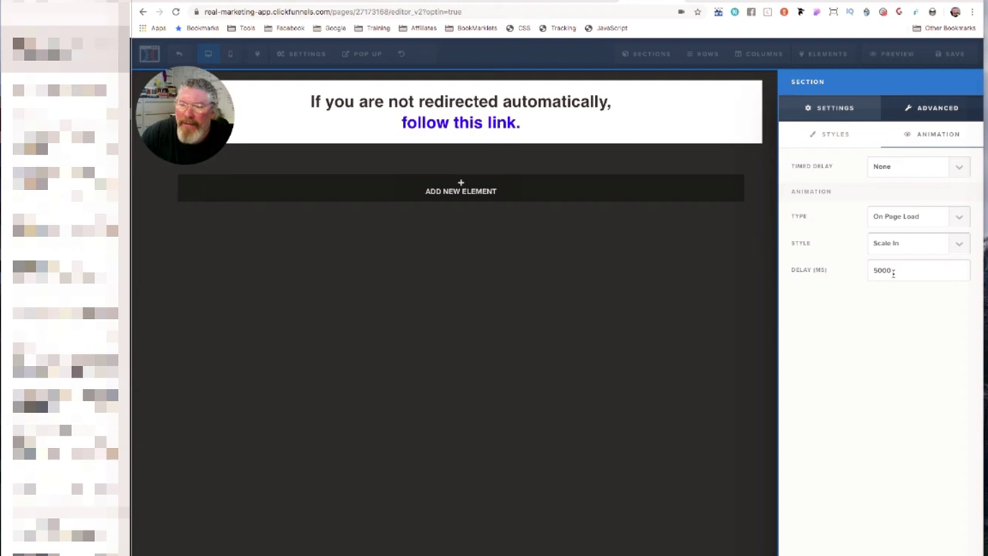
pyautogui.click(589, 332)
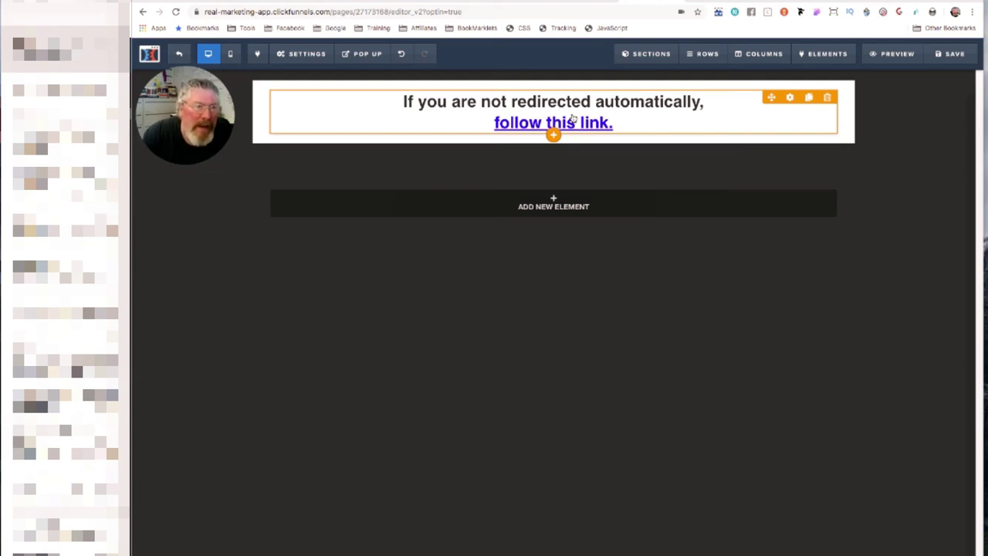
# Review the SEO Meta Data settings, save the Deep Link page, and exit the editor
pyautogui.click(290, 56)
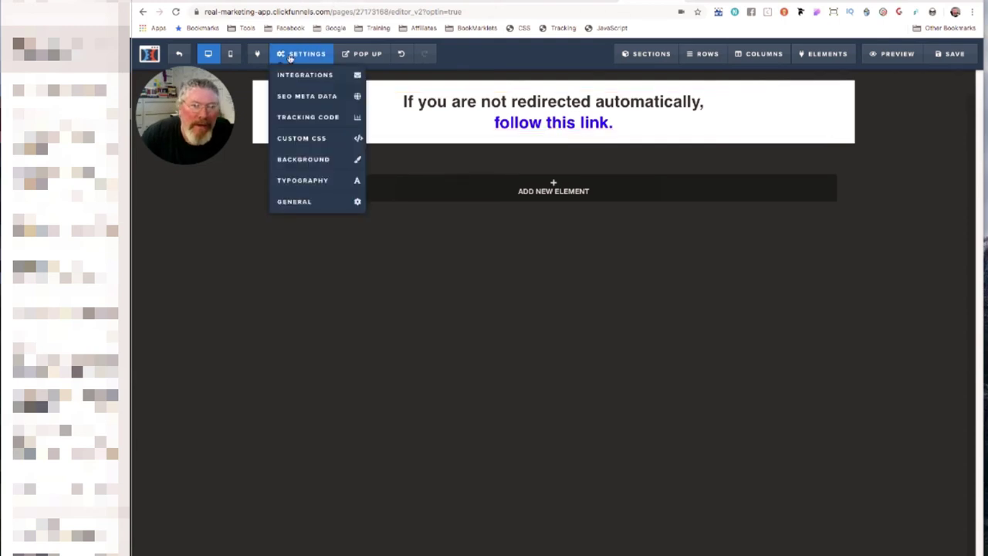
pyautogui.click(292, 97)
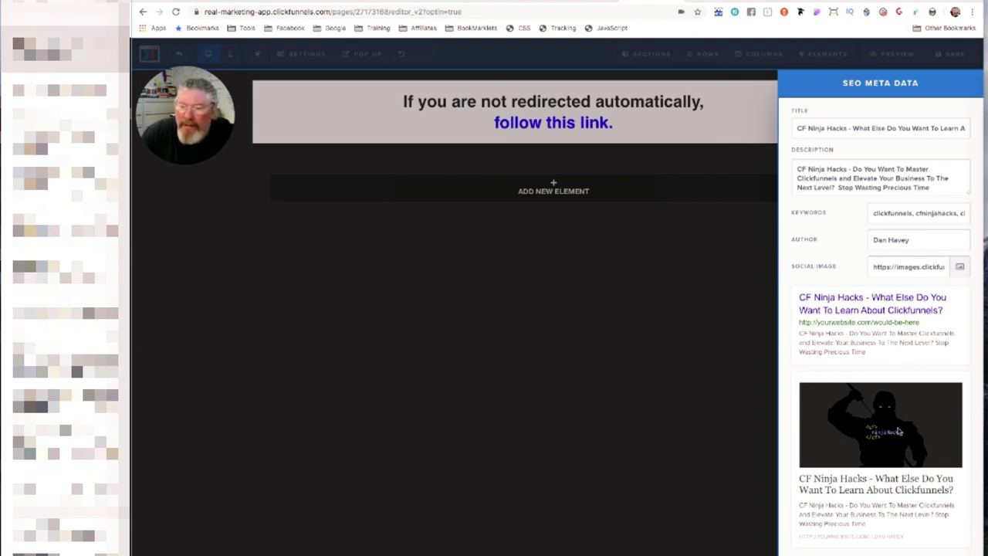
pyautogui.click(548, 345)
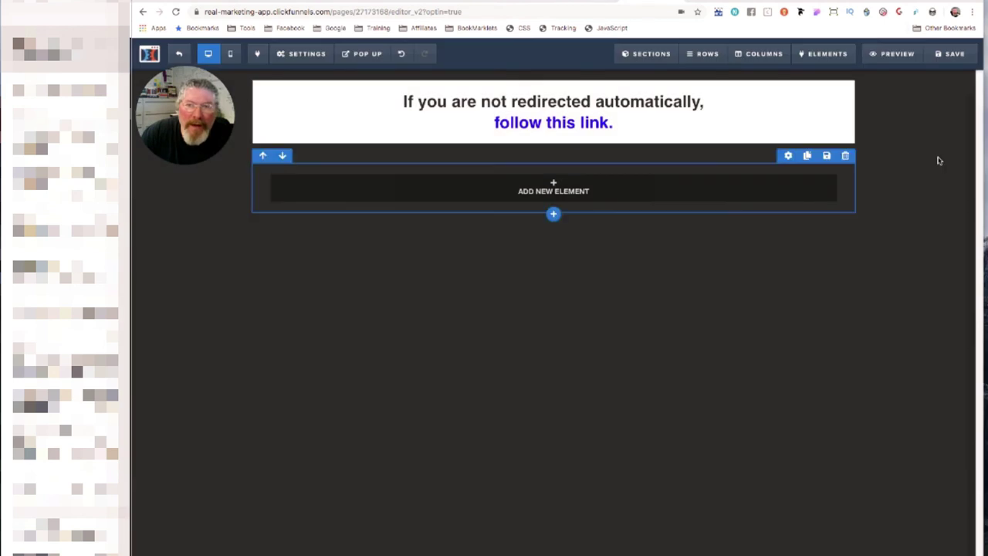
pyautogui.click(956, 58)
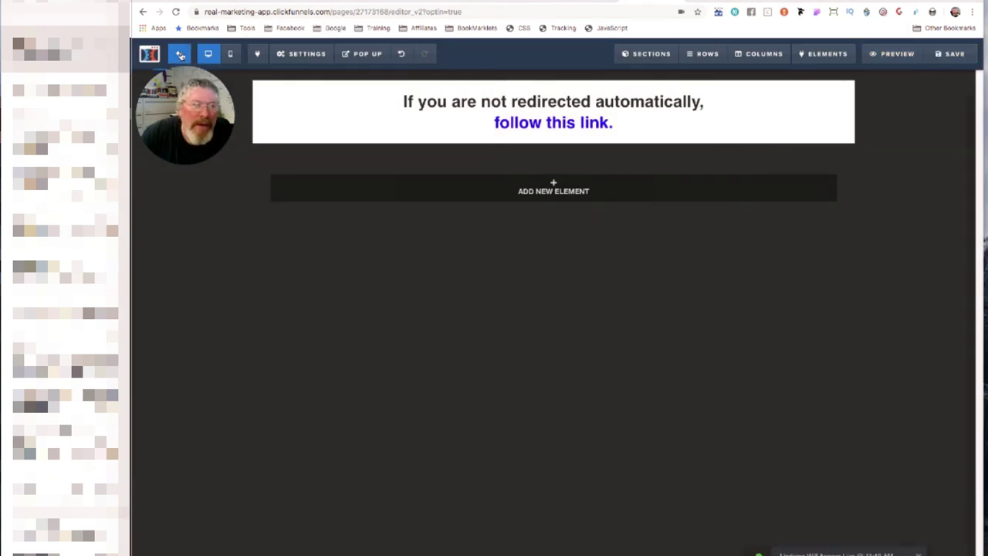
pyautogui.click(180, 56)
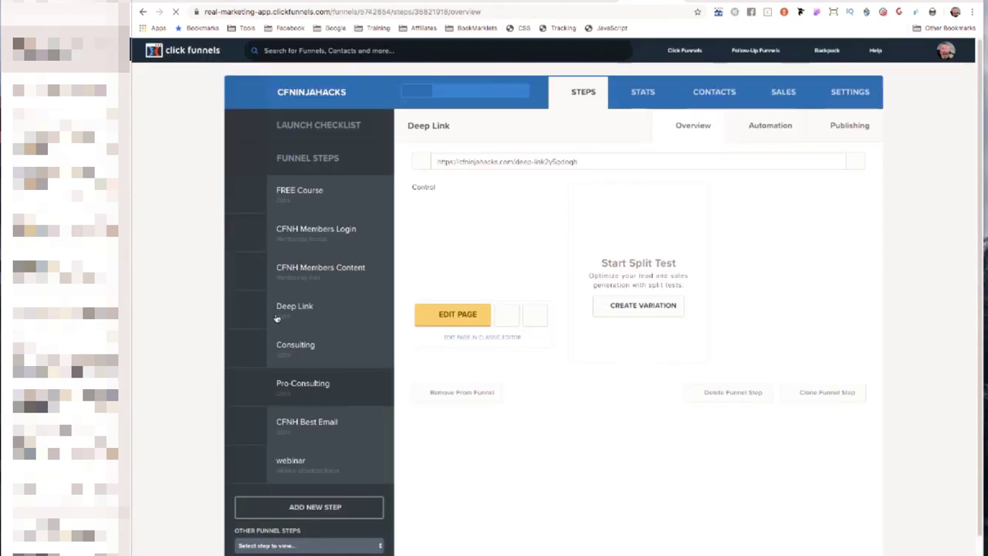
# Reopen the Deep Link step overview and select its page URL at the top
pyautogui.click(286, 311)
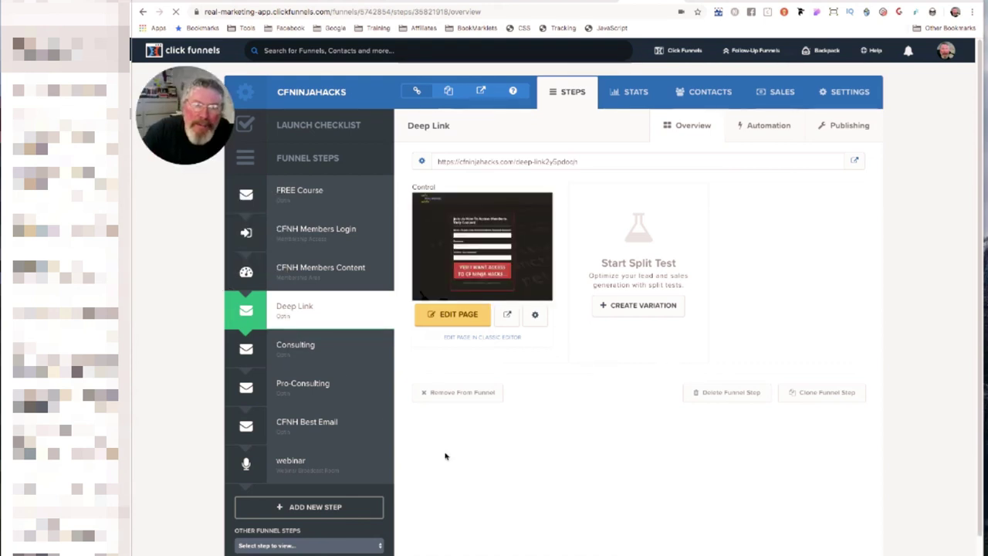
pyautogui.moveTo(545, 162); pyautogui.dragTo(437, 166)
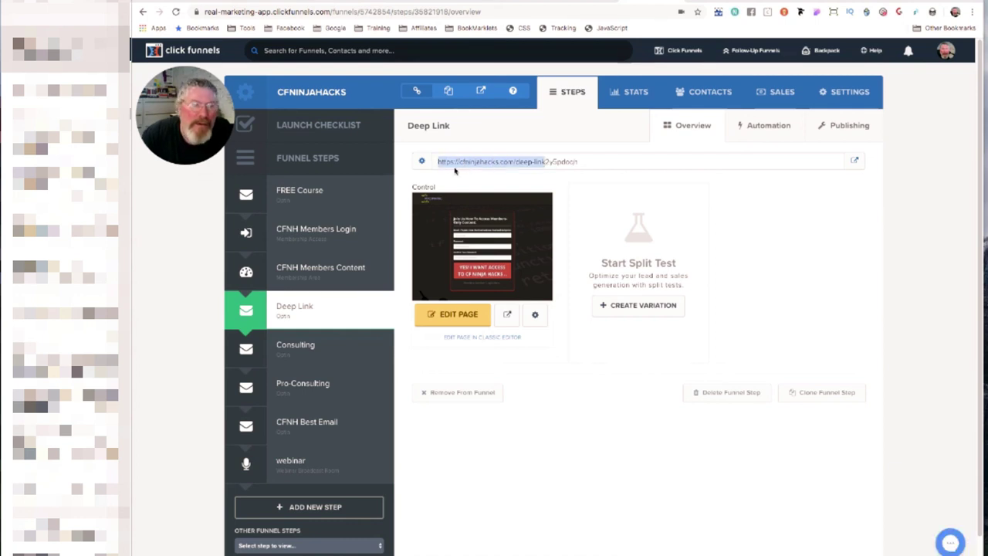